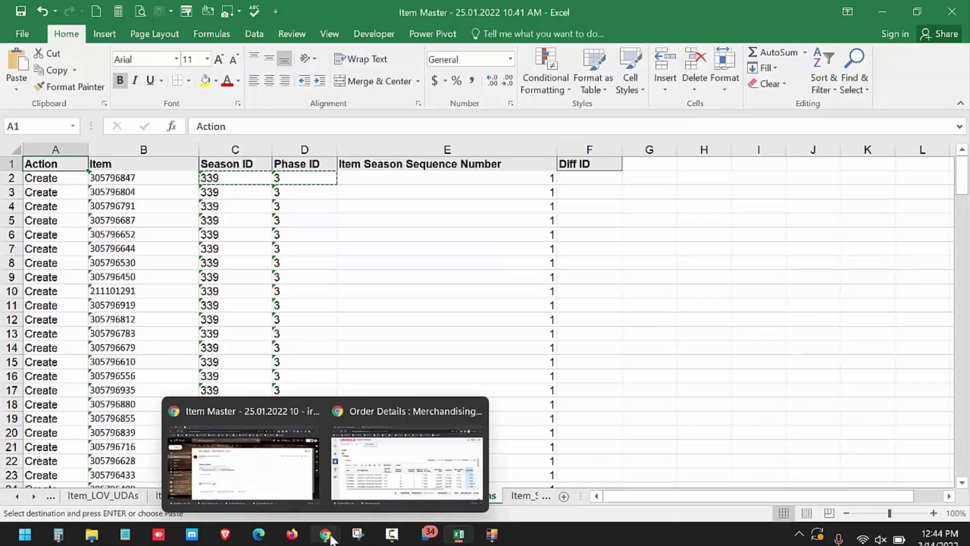
Return the spreadsheet to cell A1, then bring up the browser's PO items seasons status report
click(289, 164)
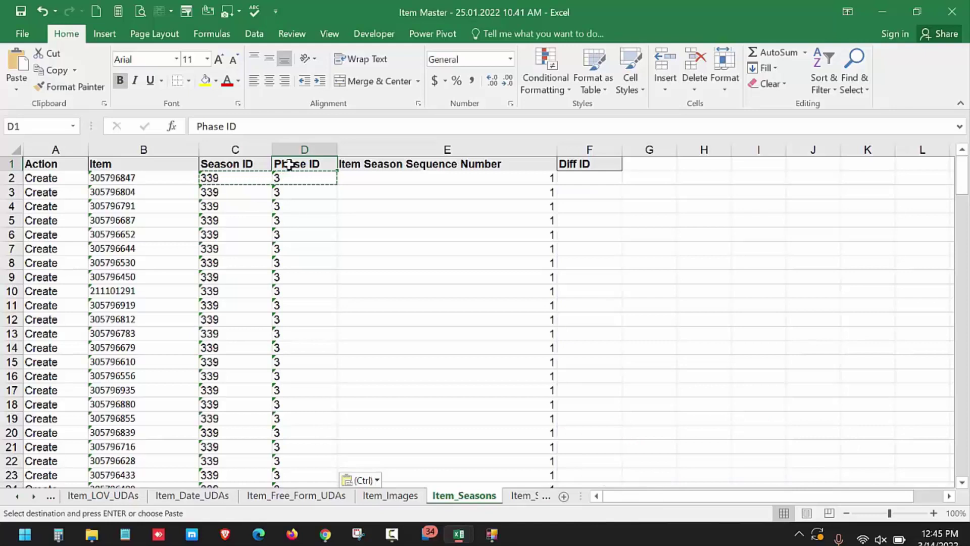
key(Left)
key(Left)
key(Left)
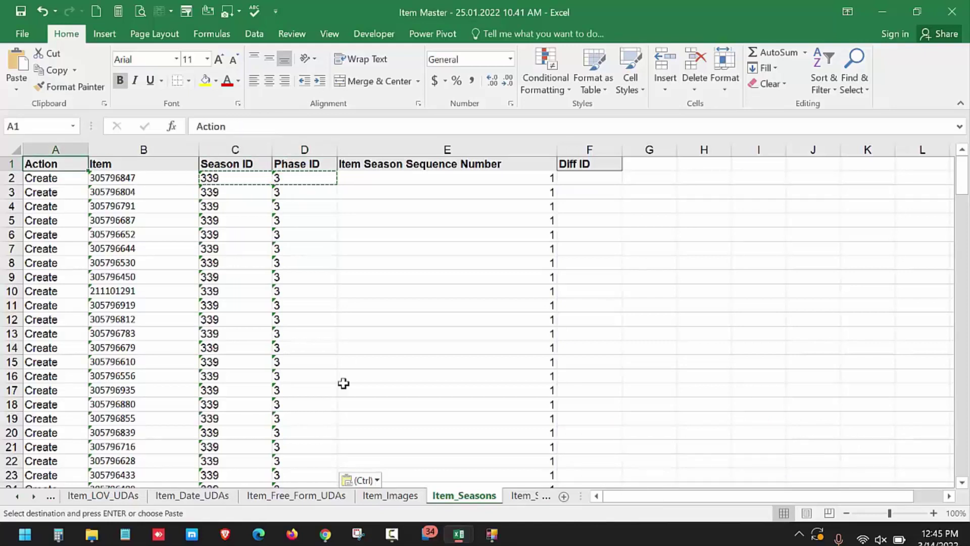
mouse_move(326, 534)
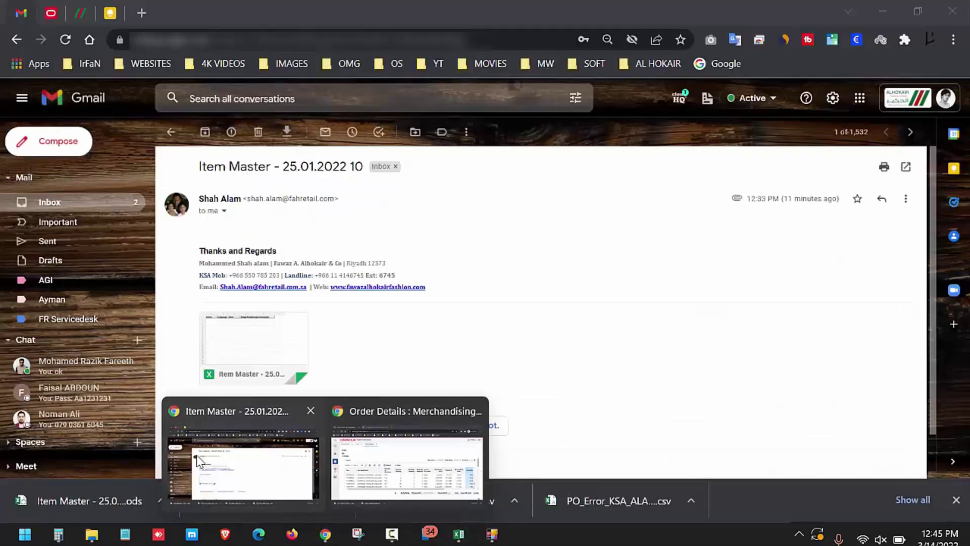
click(197, 457)
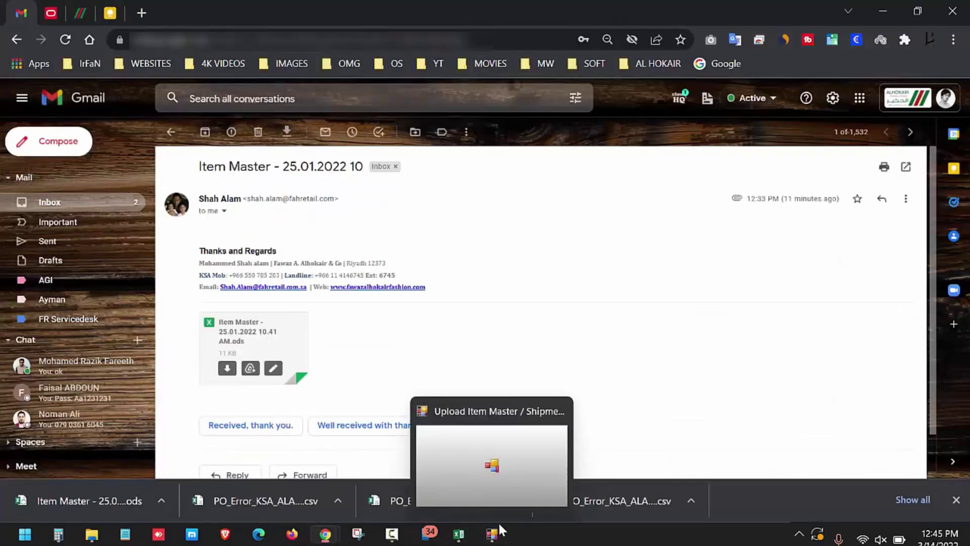
mouse_move(324, 535)
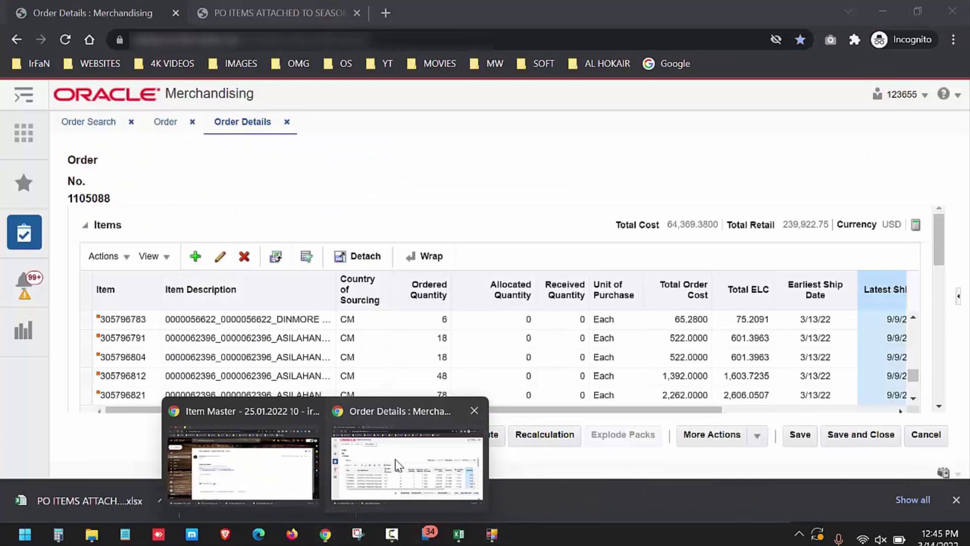
click(395, 458)
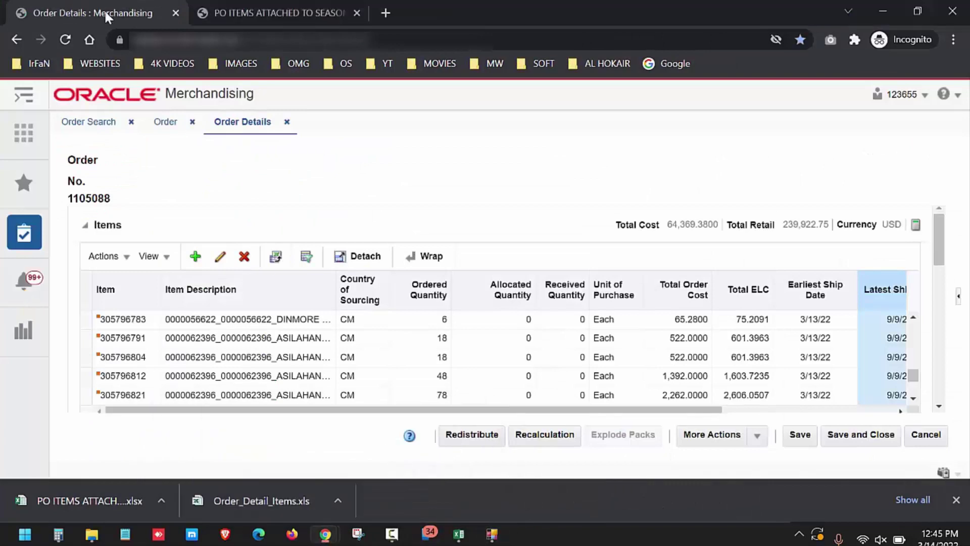
click(273, 12)
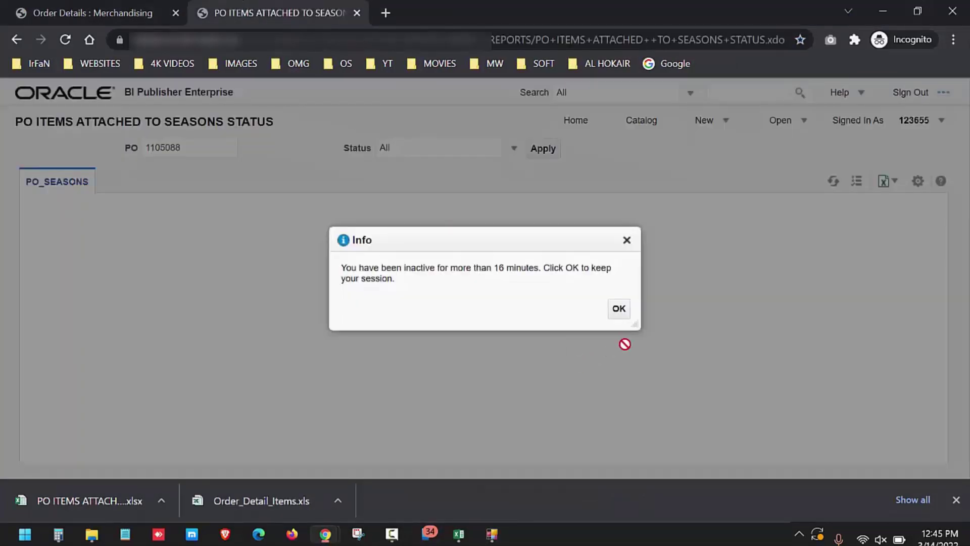
Keep the BI Publisher session alive, then go to Order Search for order 1105088
click(619, 309)
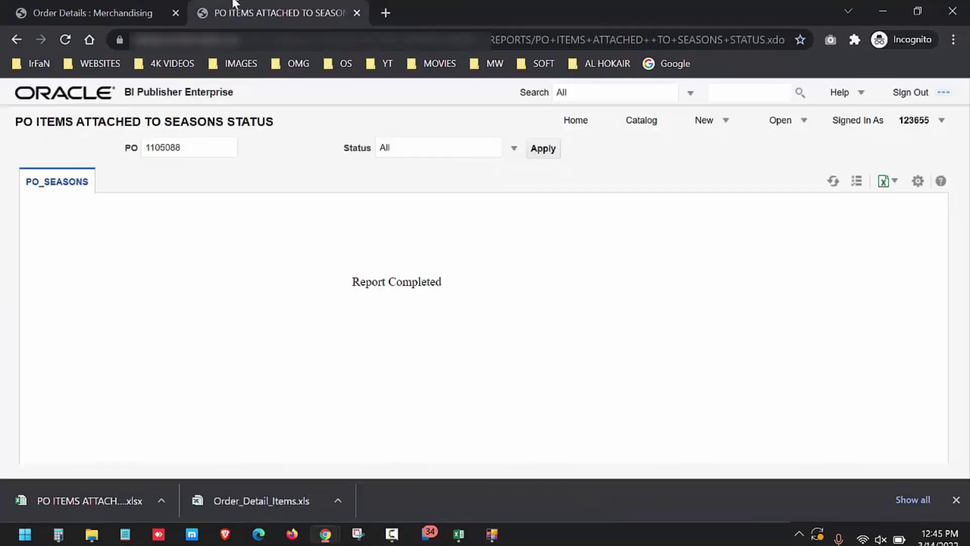
click(129, 10)
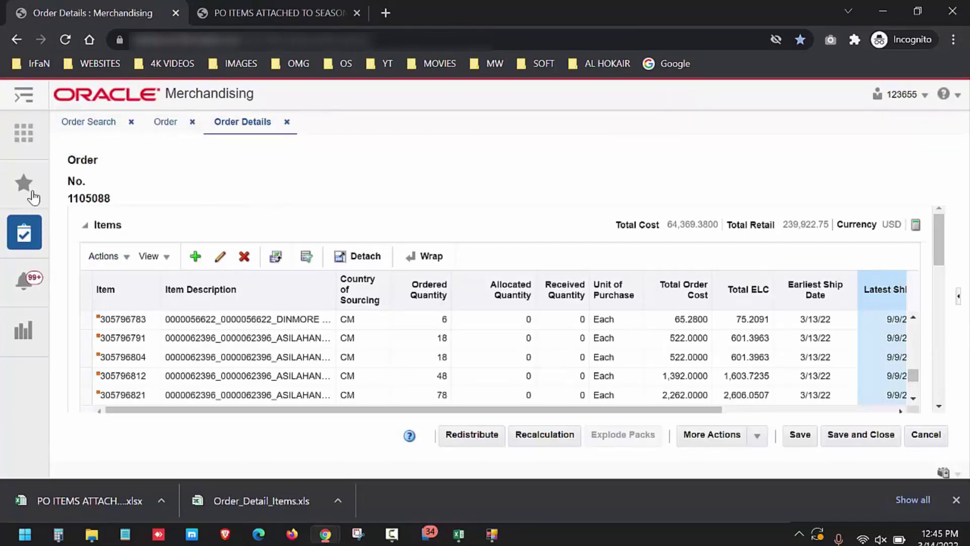
click(92, 125)
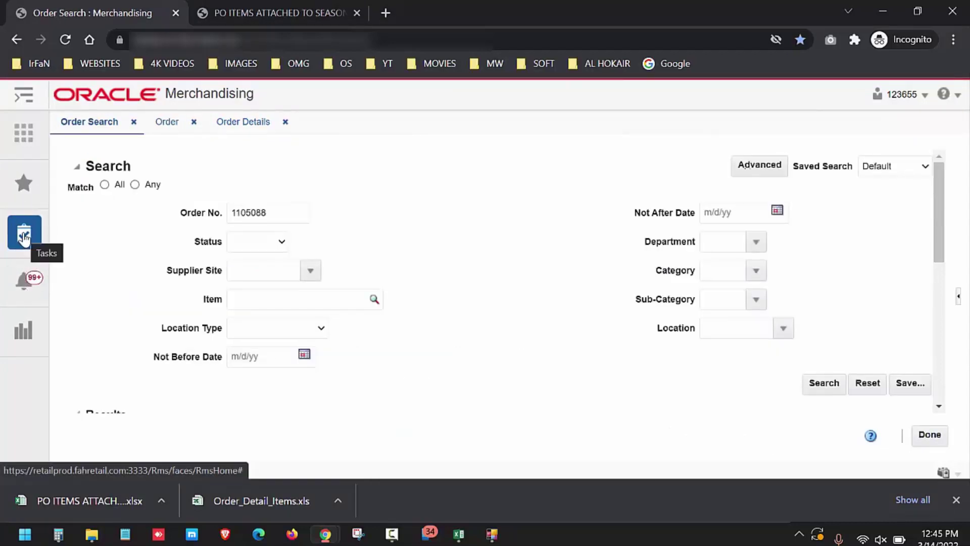
Browse the Tasks panel through Orders and Data Loading, ending in the Foundation Data folder
click(24, 238)
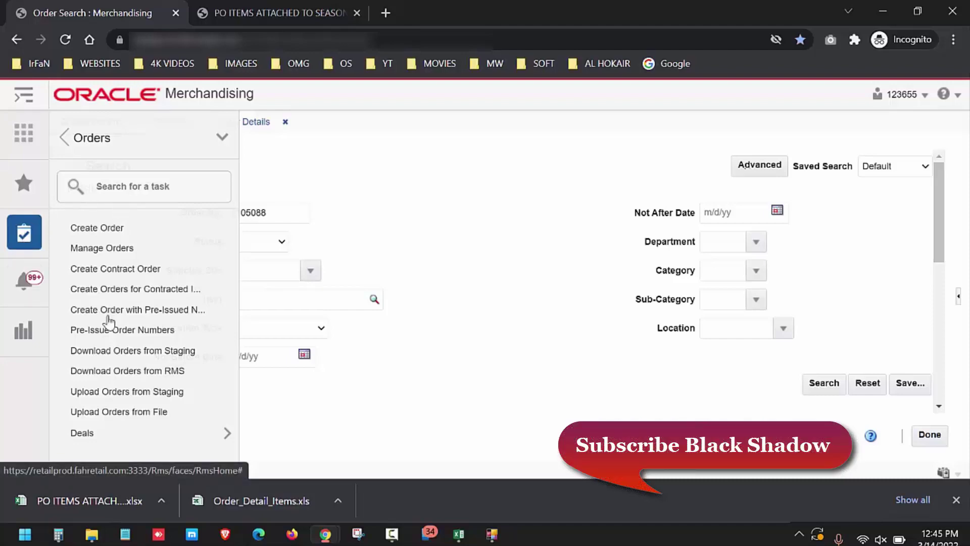
click(91, 137)
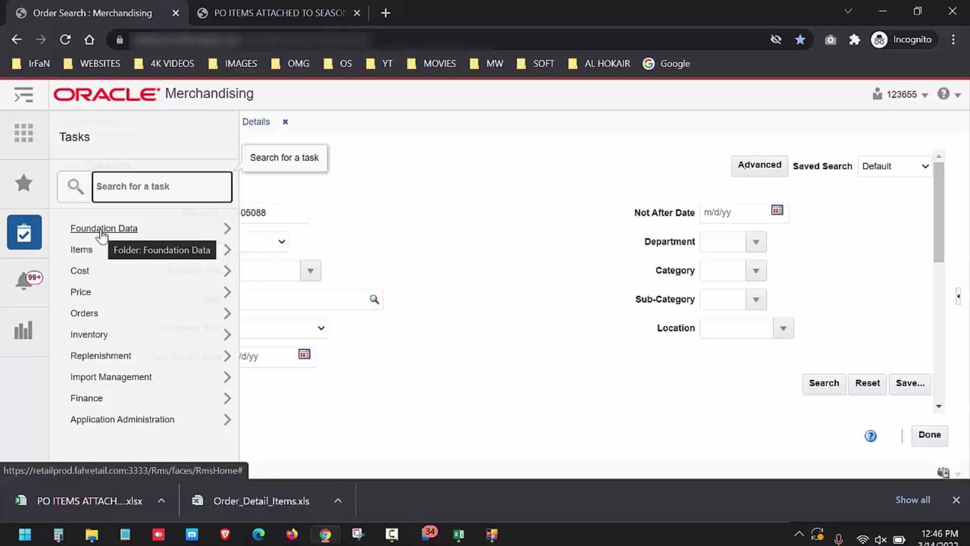
click(83, 316)
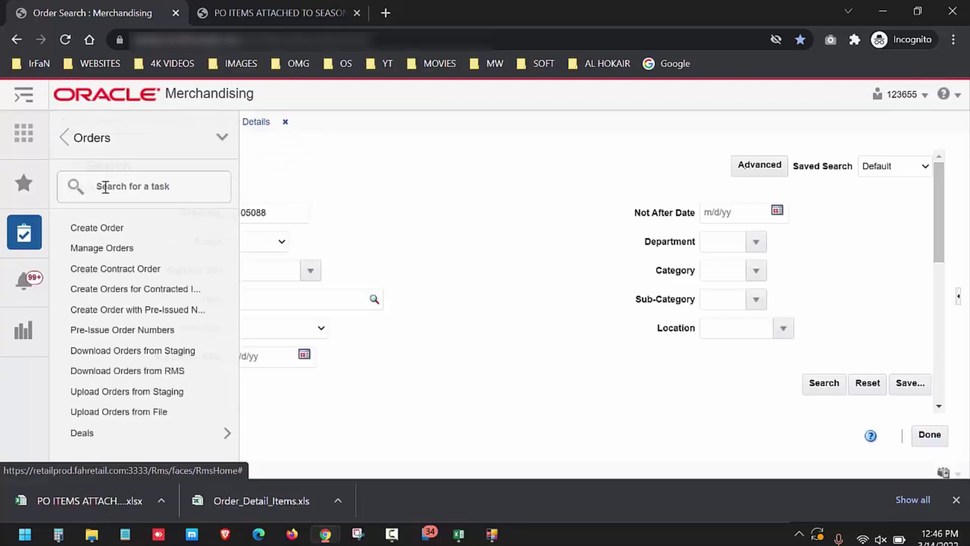
click(101, 143)
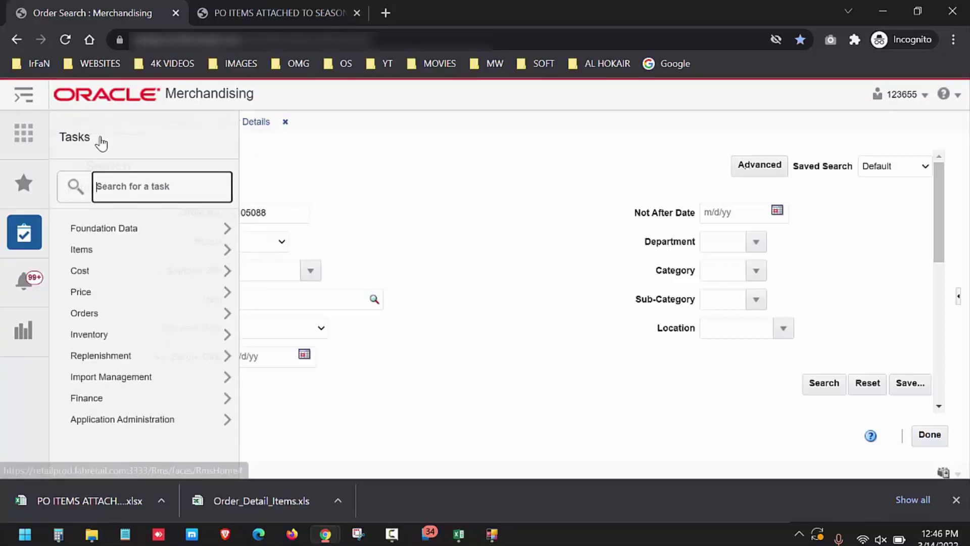
click(89, 233)
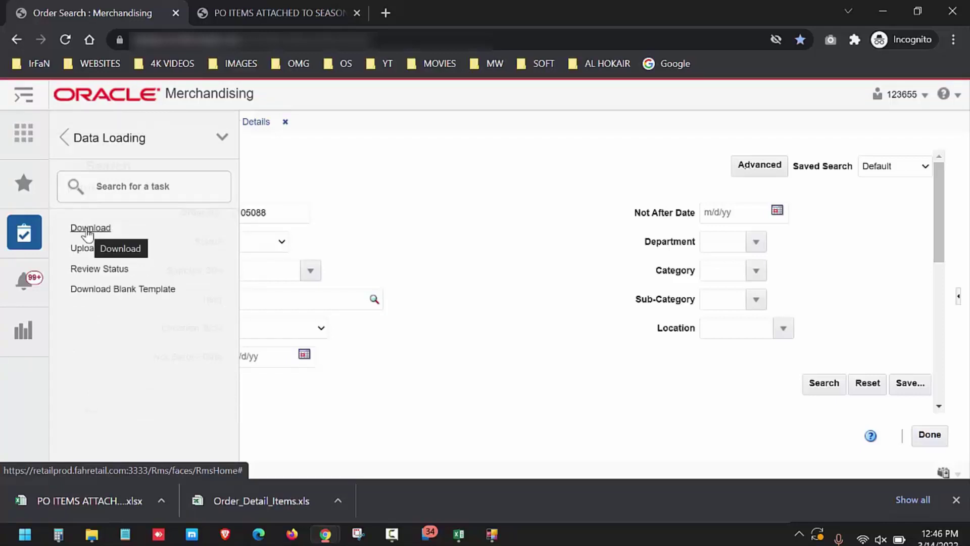
click(64, 137)
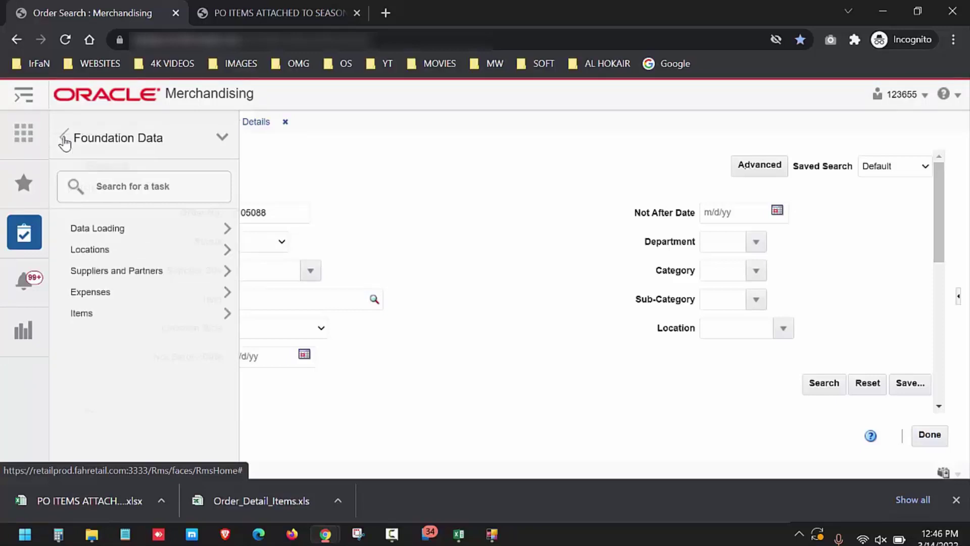
Go through Tasks > Items to the blank Upload Items from File page
click(65, 138)
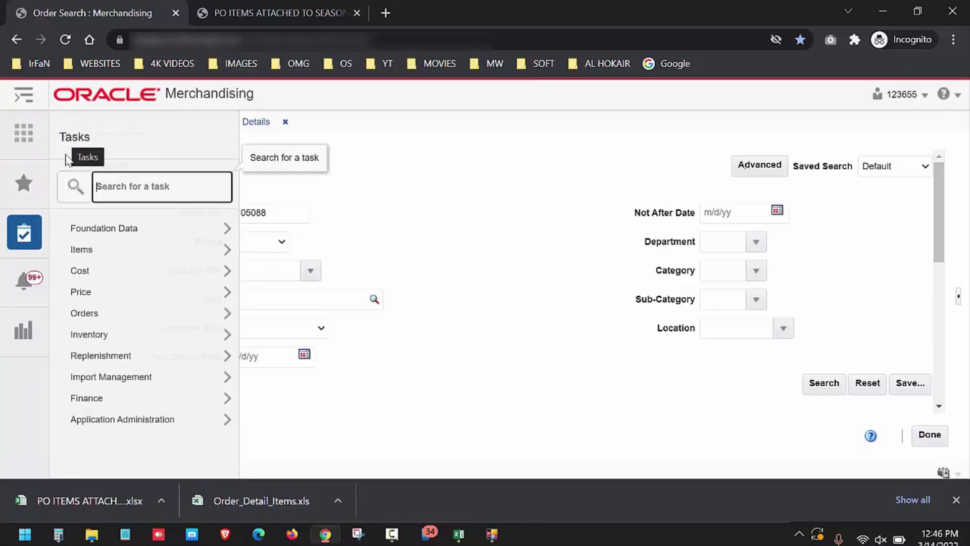
click(86, 250)
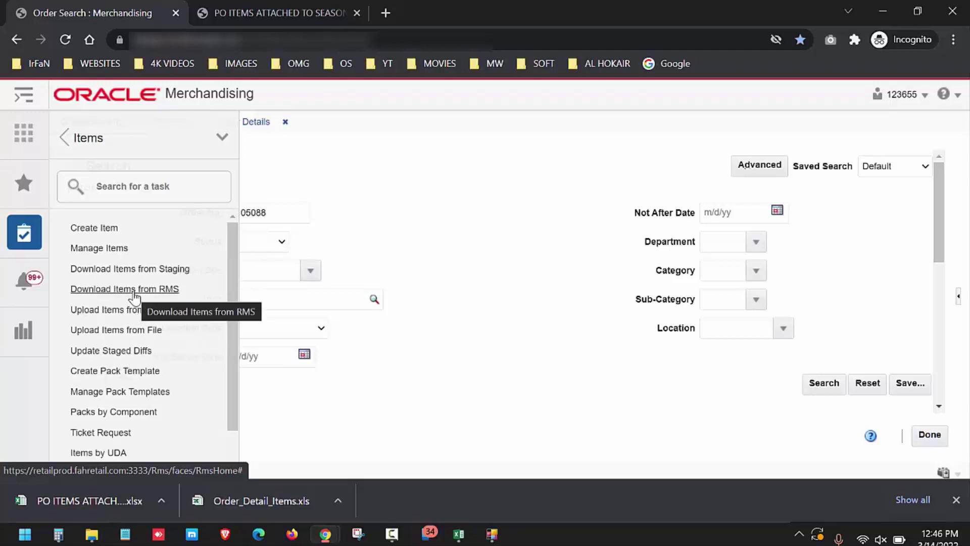
click(117, 333)
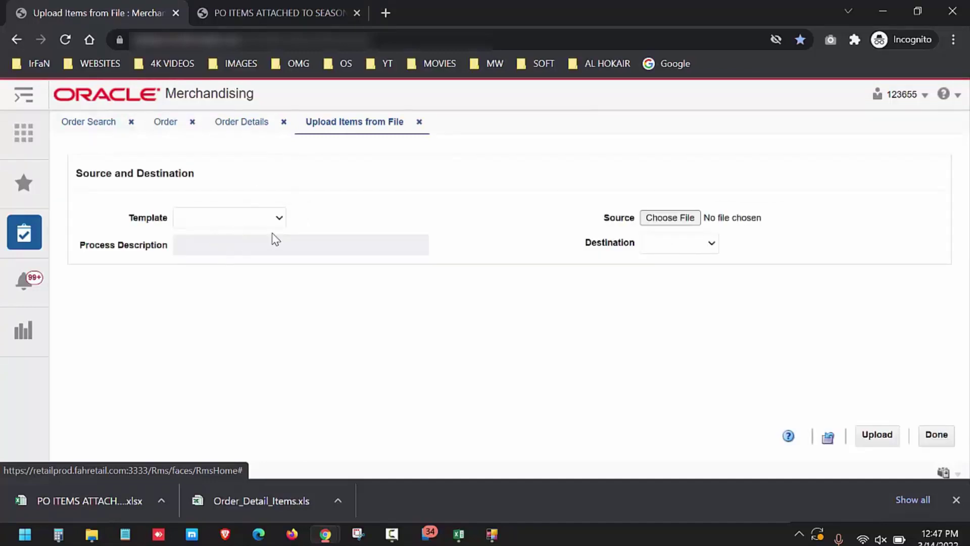
Select the Item Master upload template and bring Excel's Item Master workbook forward
click(280, 218)
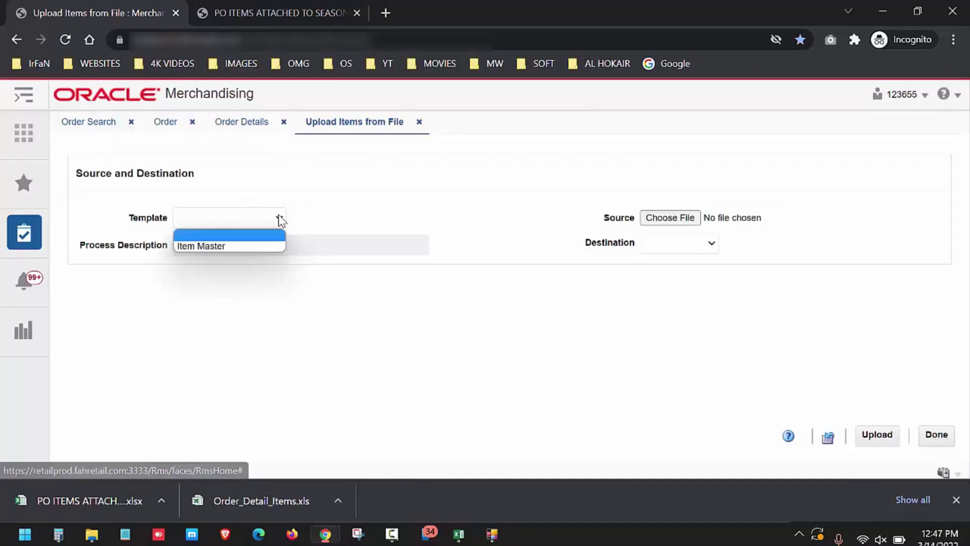
click(252, 246)
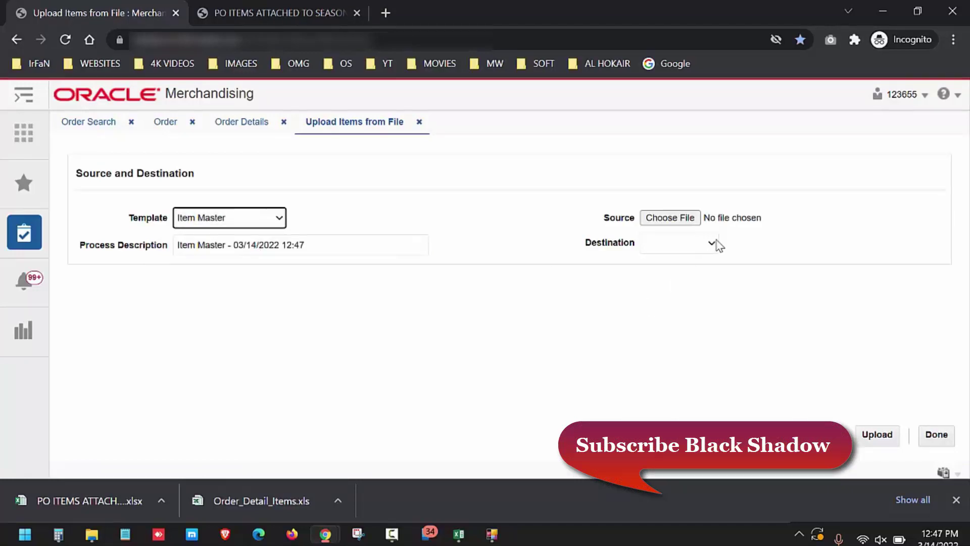
click(673, 218)
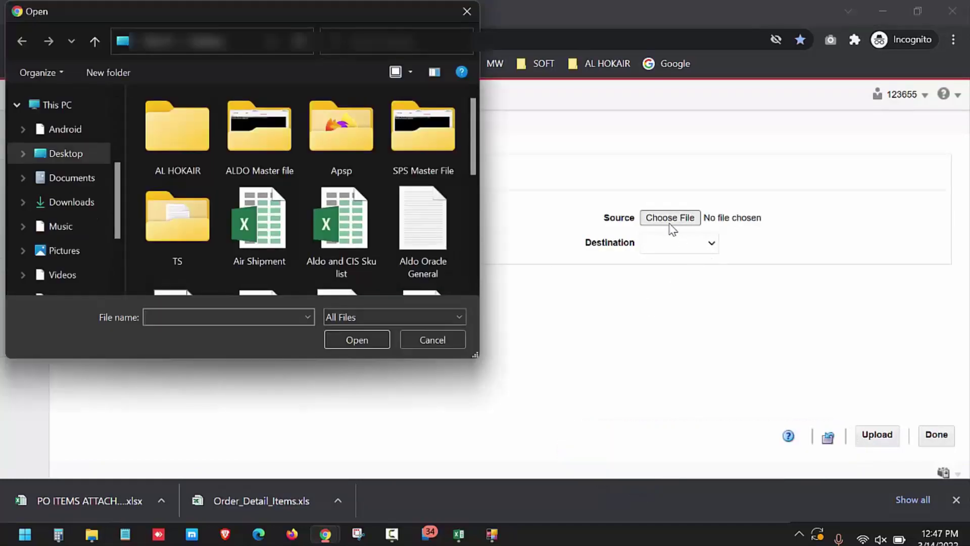
click(459, 533)
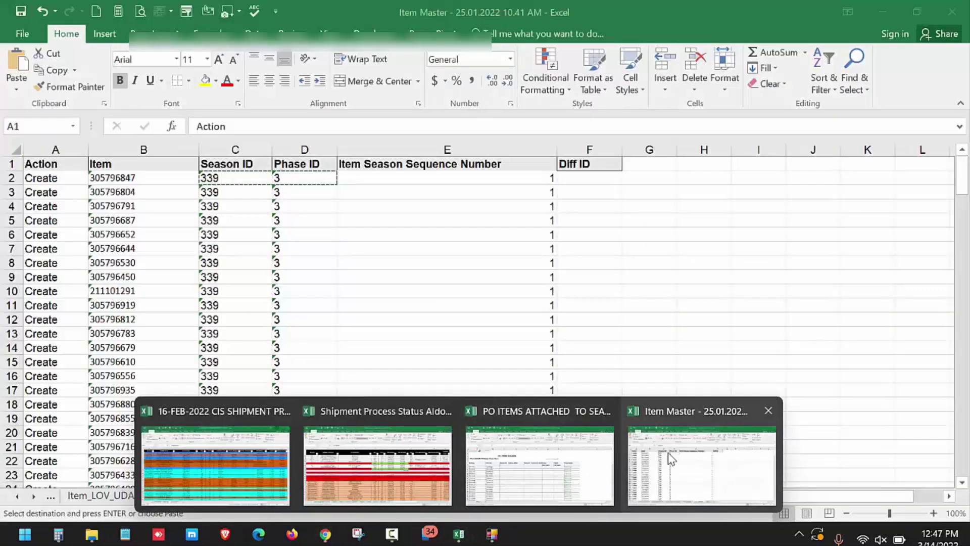
click(668, 452)
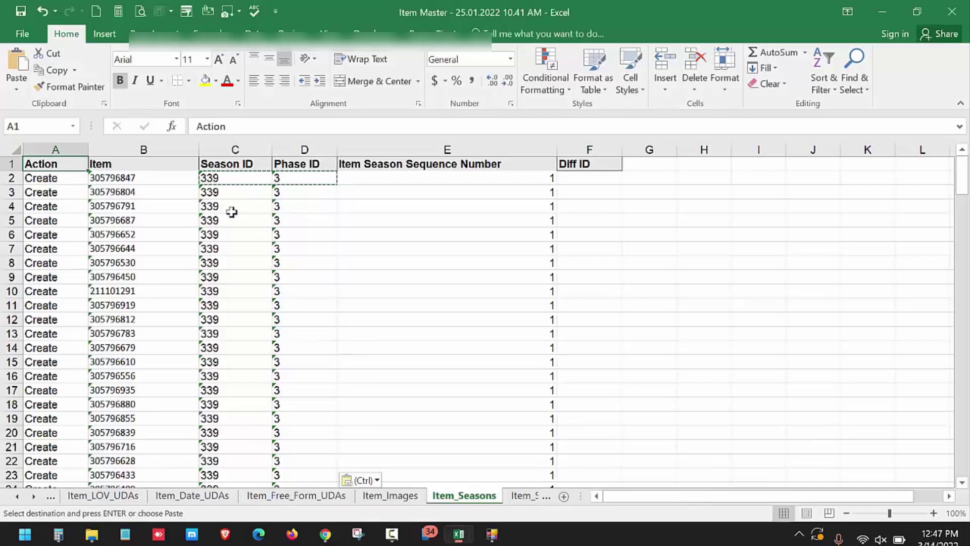
Save the Item Master workbook in its current format and close it
click(13, 11)
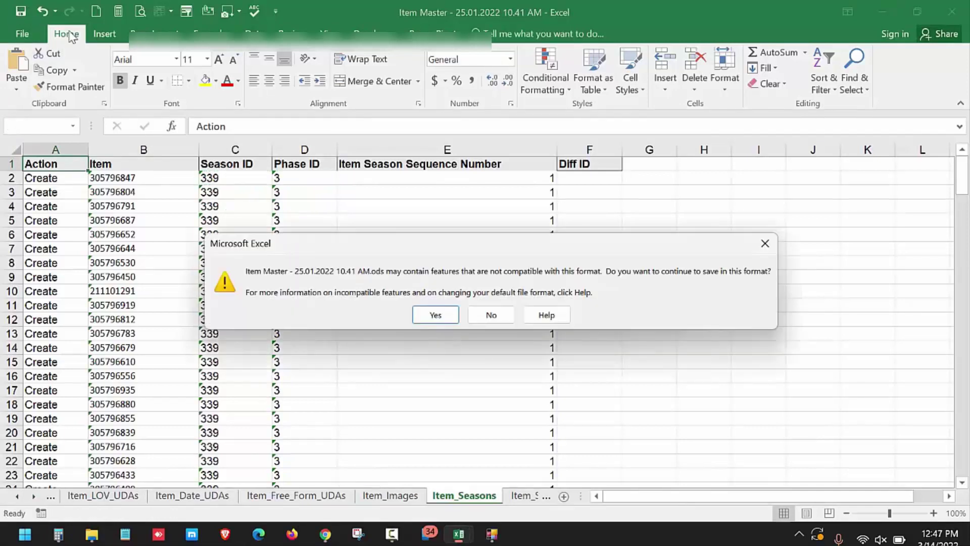
click(444, 320)
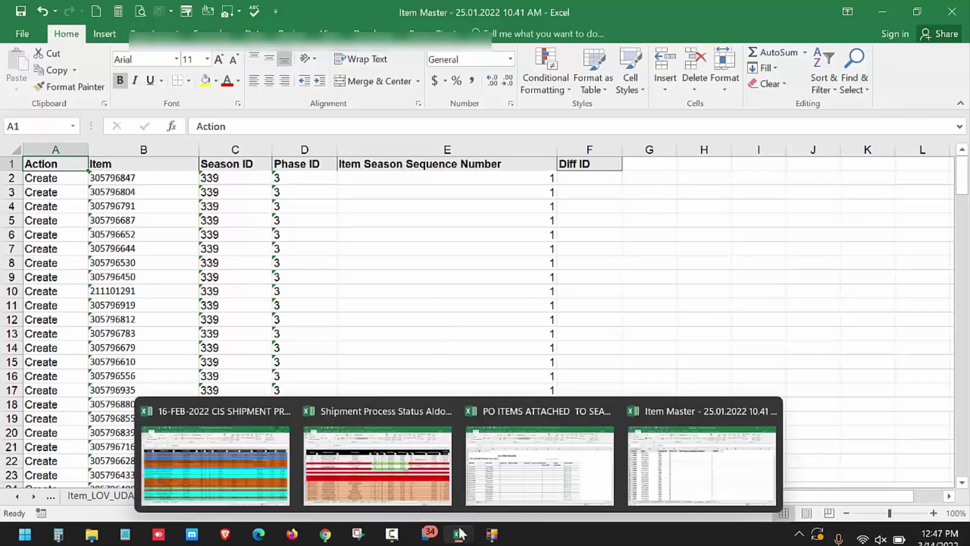
mouse_move(325, 535)
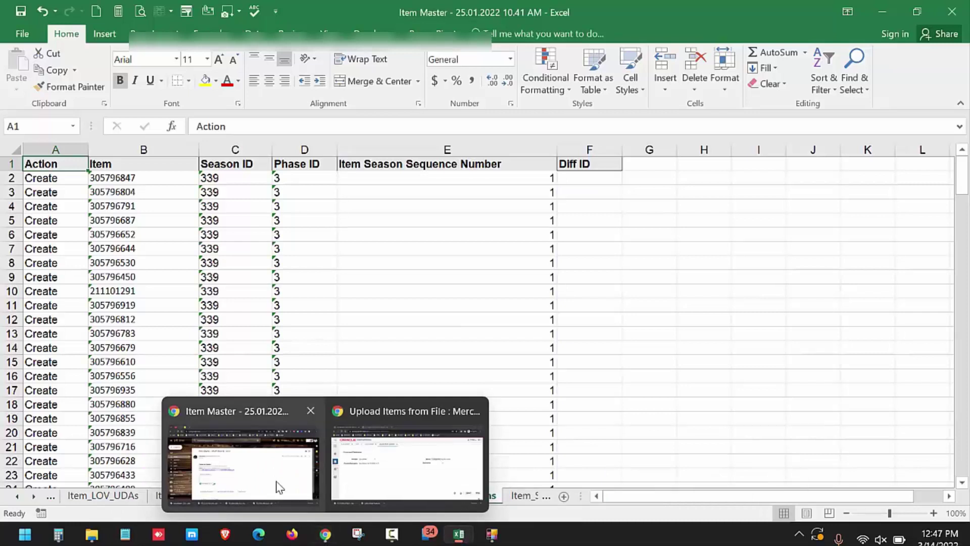
click(952, 11)
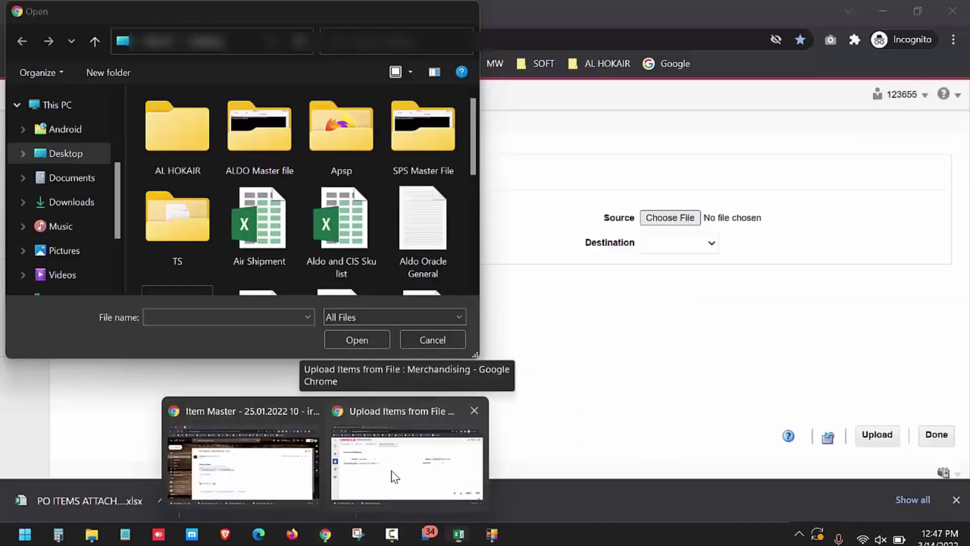
Choose 'Item Master - 25.01.2022 10.41 AM.ods' from Downloads as the upload source
click(395, 476)
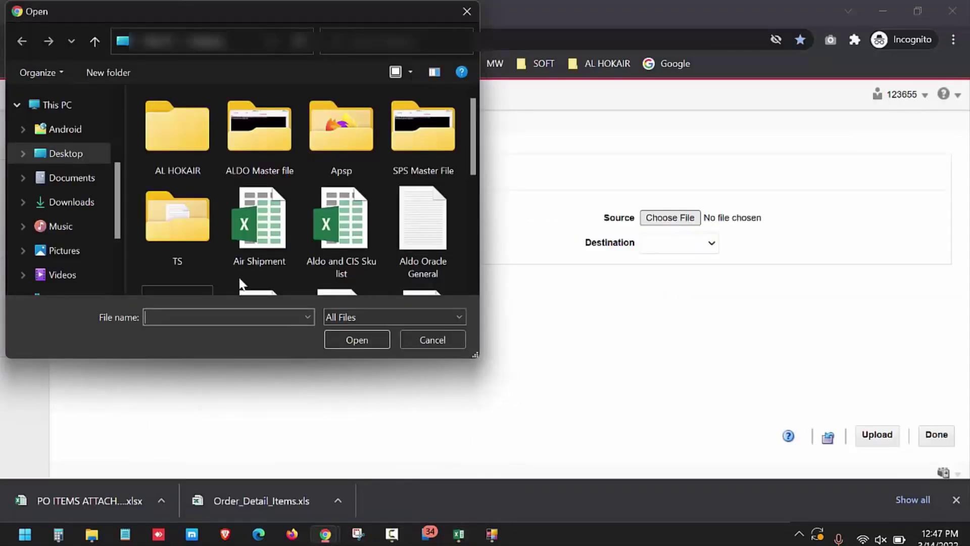
click(76, 154)
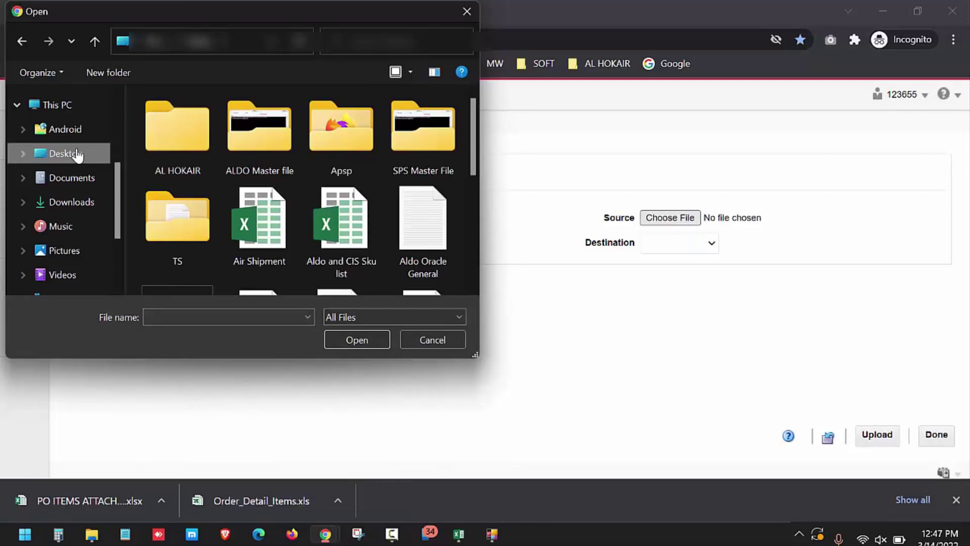
click(69, 202)
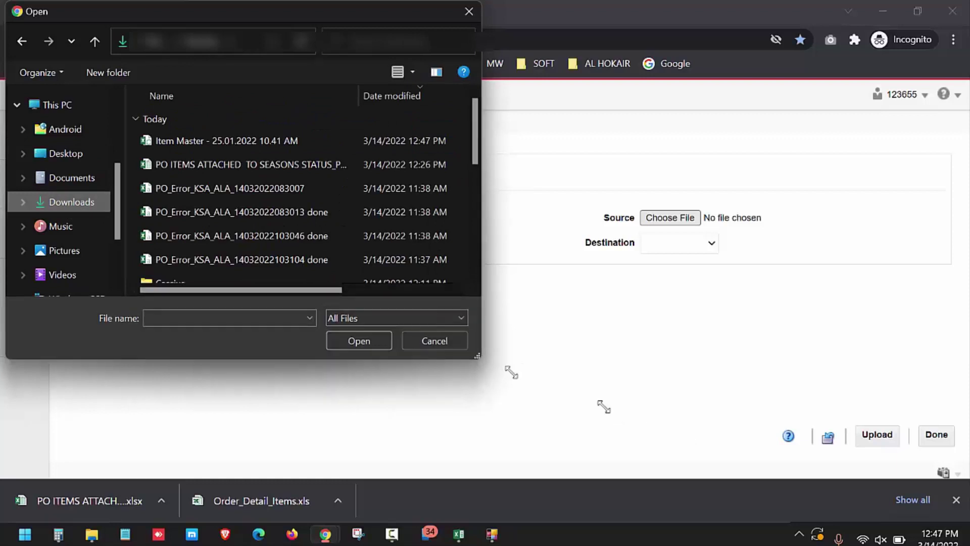
drag(477, 357, 708, 455)
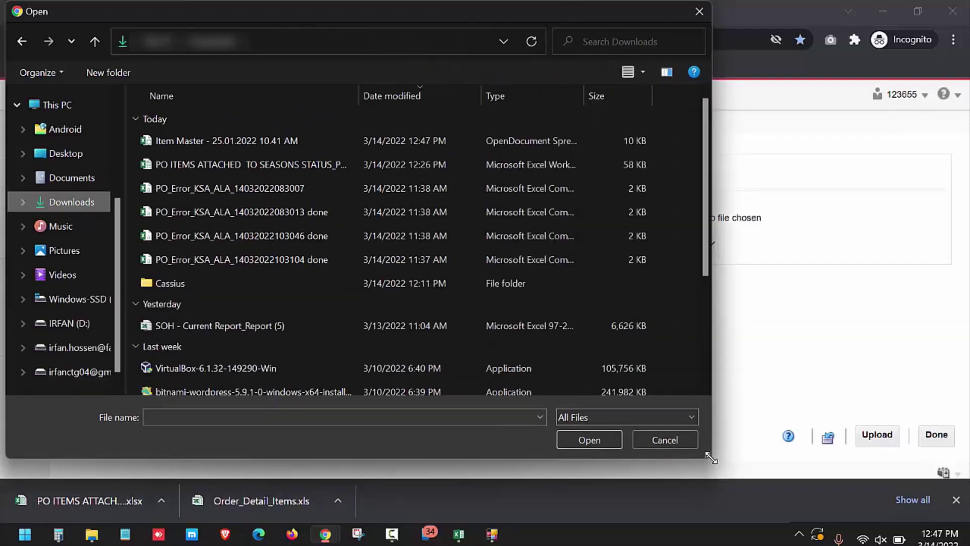
double_click(208, 140)
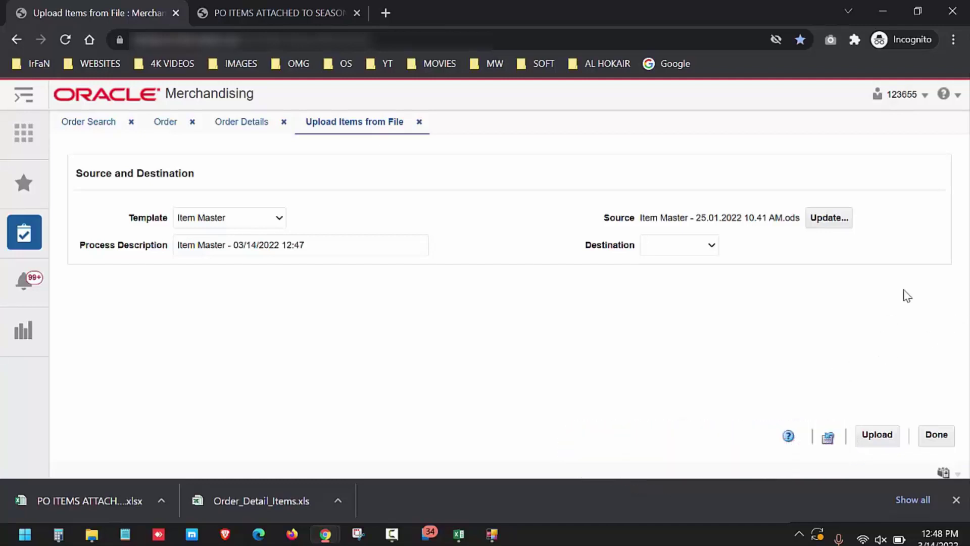
Set the destination to RMS Tables and submit the Item Master upload
click(707, 247)
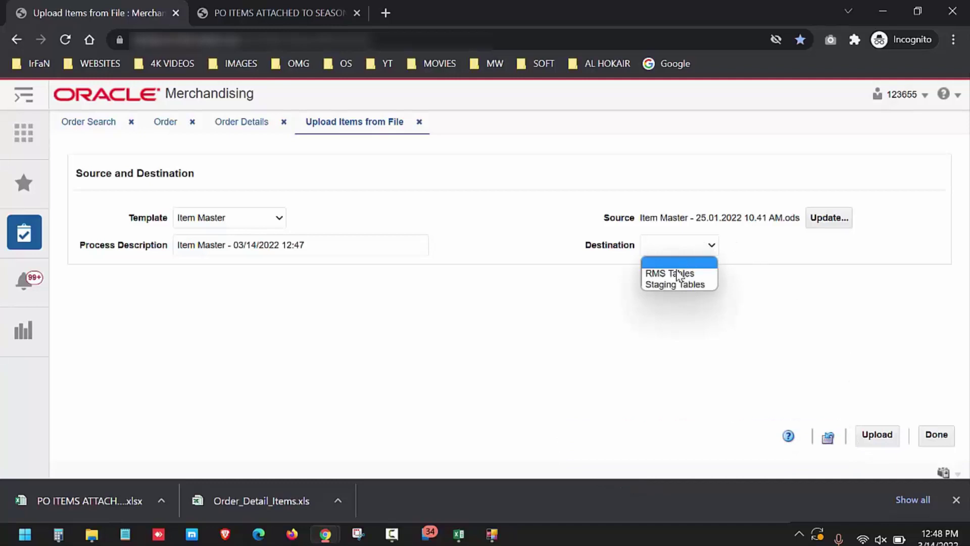
click(675, 271)
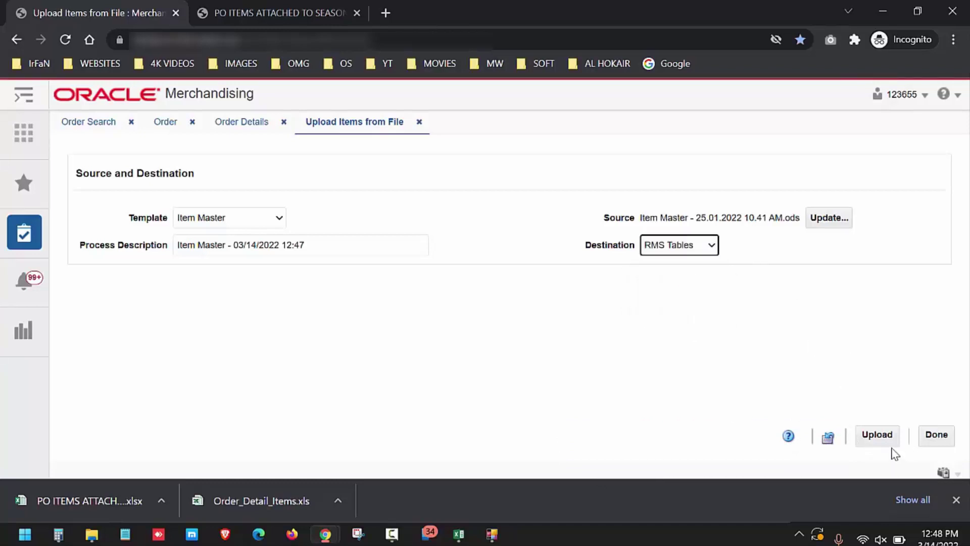
click(881, 434)
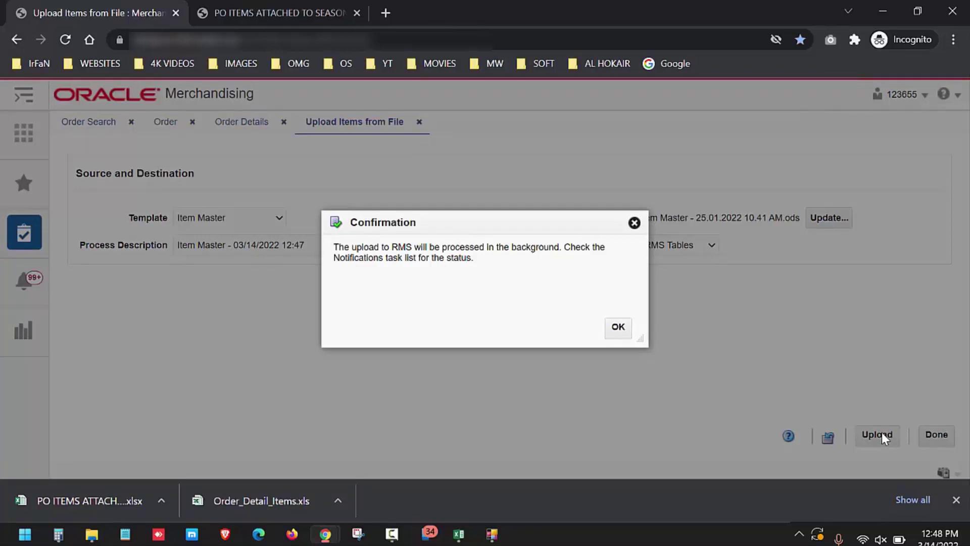
Acknowledge the background-processing confirmation and close Chrome's downloads bar
click(619, 330)
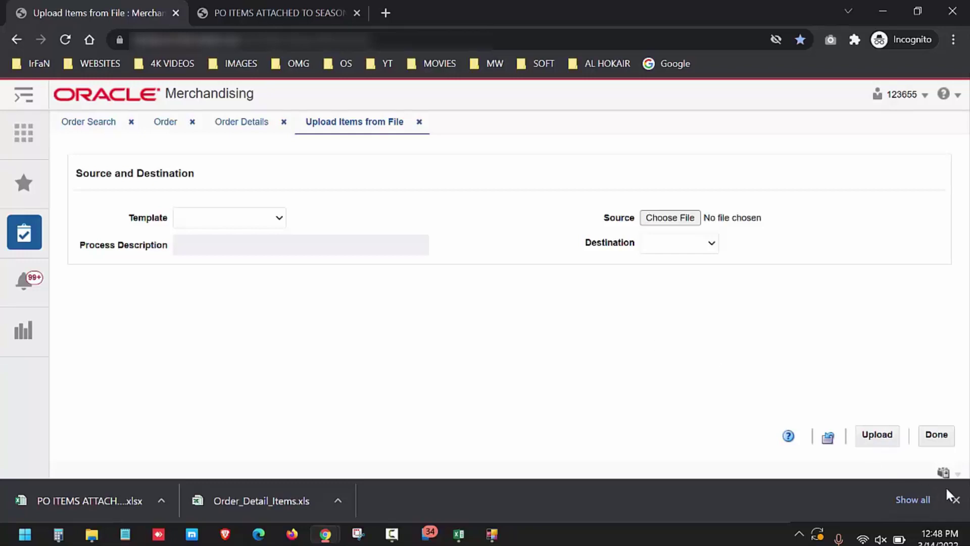
click(955, 499)
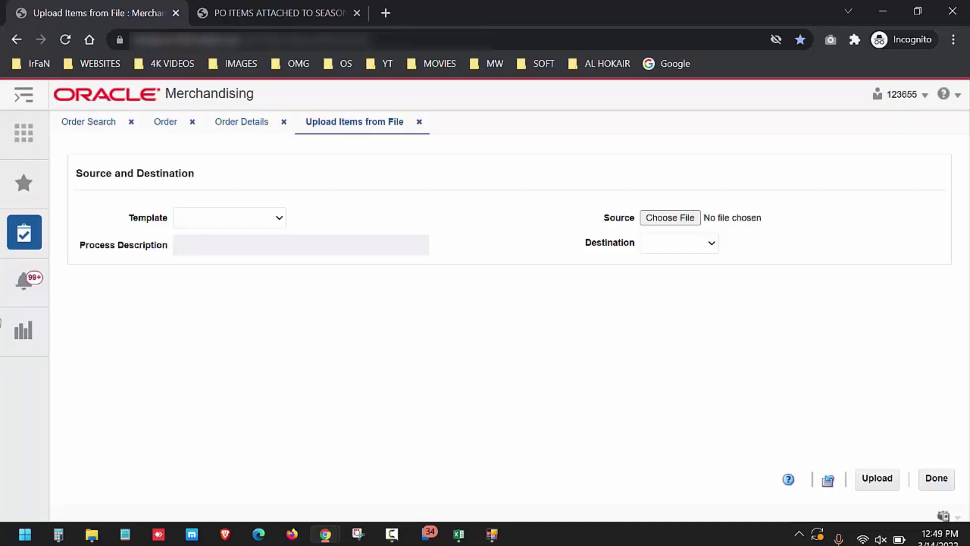
Verify the Item Master upload shows Processed Successfully, then return to order 1105088
click(22, 286)
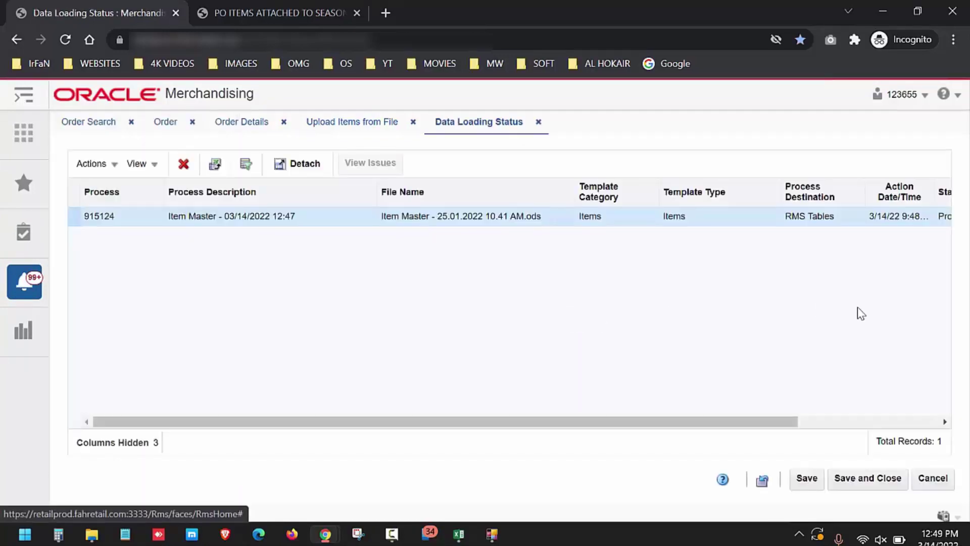
drag(688, 420, 829, 422)
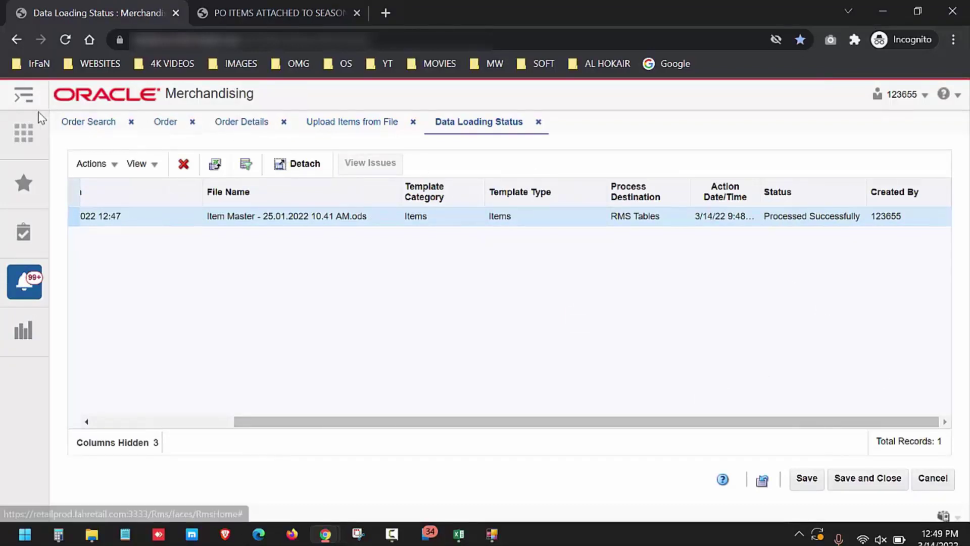
click(172, 130)
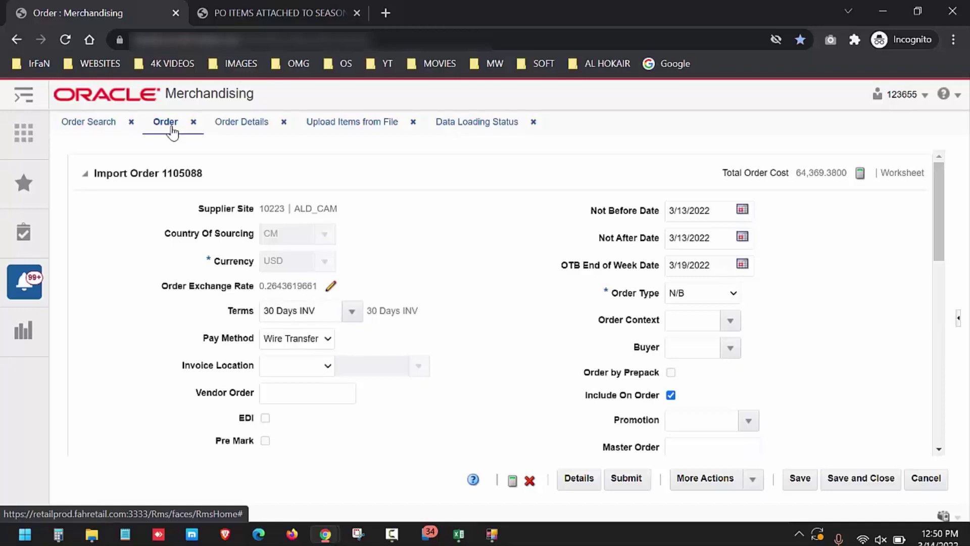
Rerun the seasons report for PO 1105088, export it, and open it in Excel
click(269, 7)
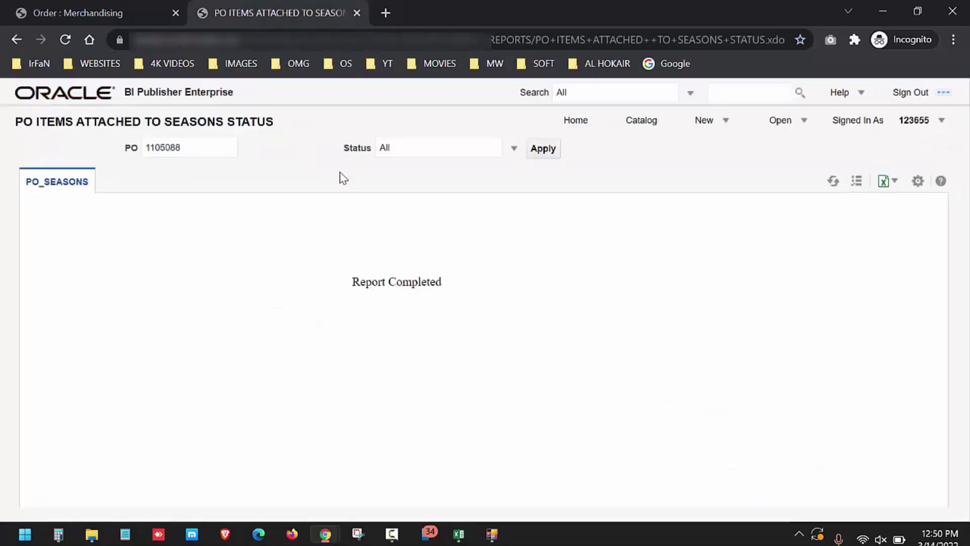
click(541, 151)
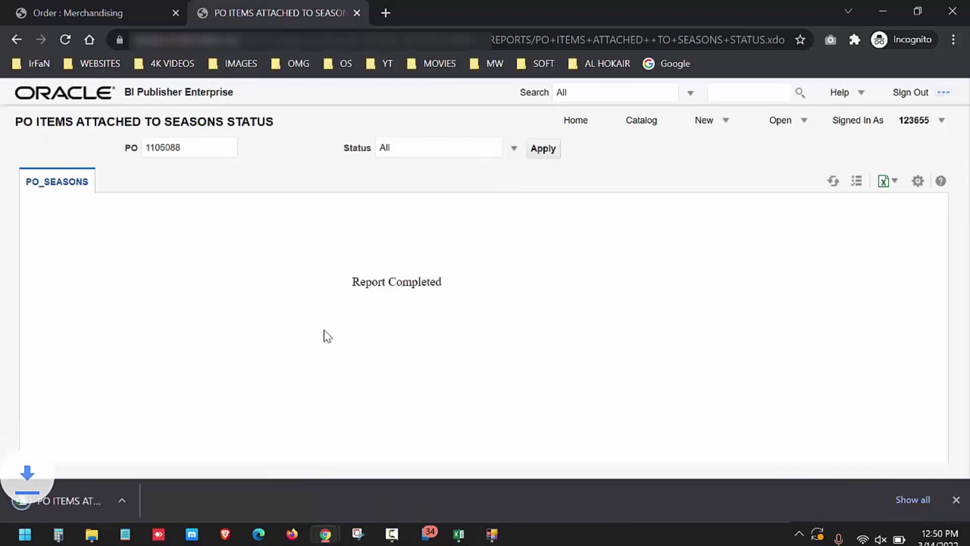
click(116, 501)
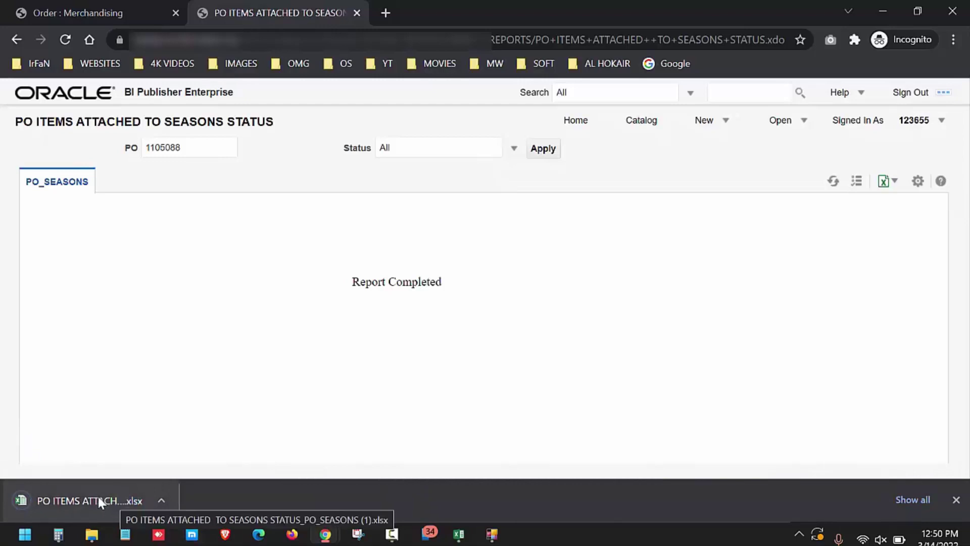
right_click(91, 498)
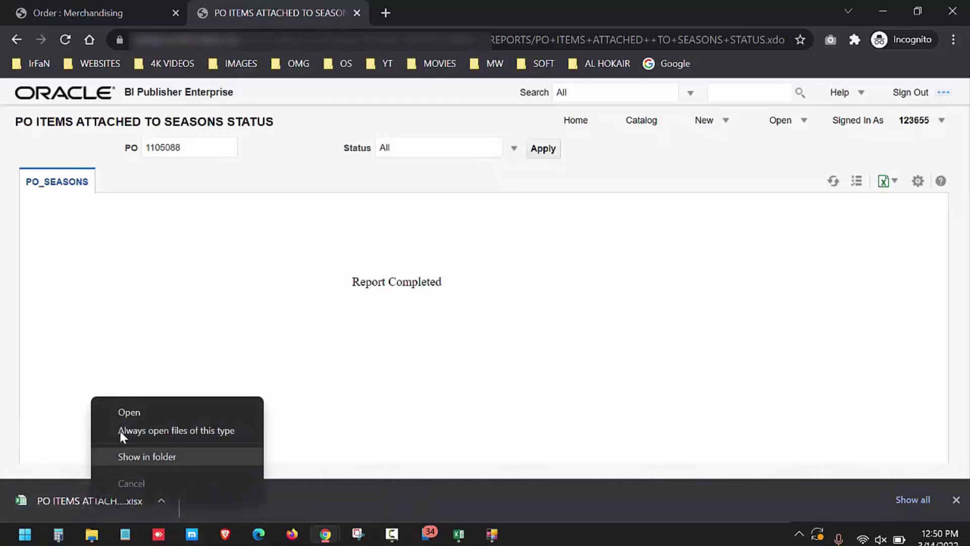
click(131, 412)
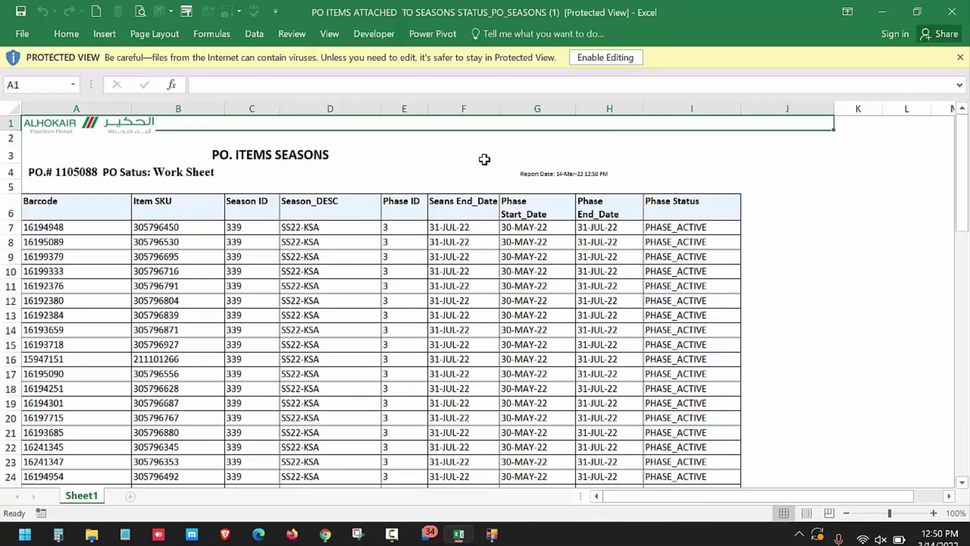
Enable editing on the new PO seasons report, then close it after confirming PHASE_ACTIVE
click(608, 61)
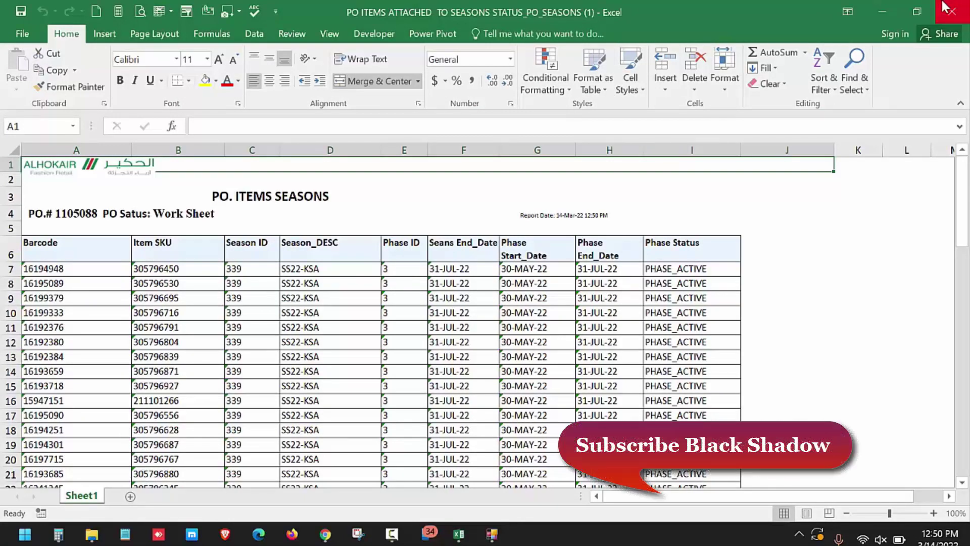
click(950, 8)
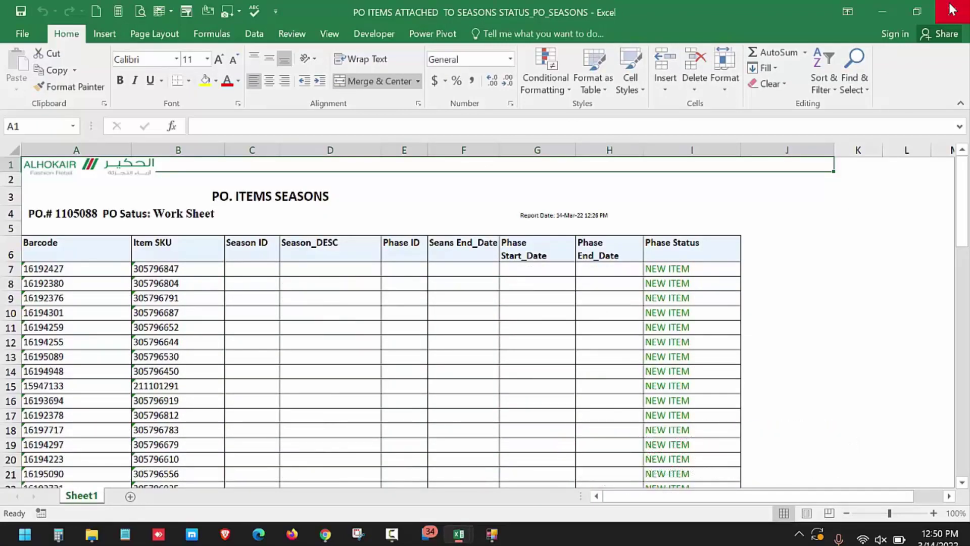